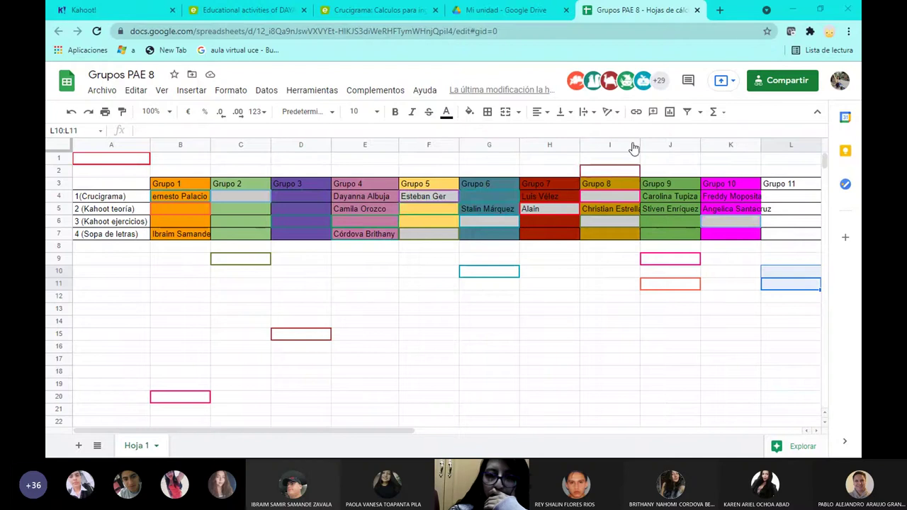
- Fill the Grupo 12 block, M3:M7, with dark green
{"action": "left_click", "coordinate": [785, 322]}
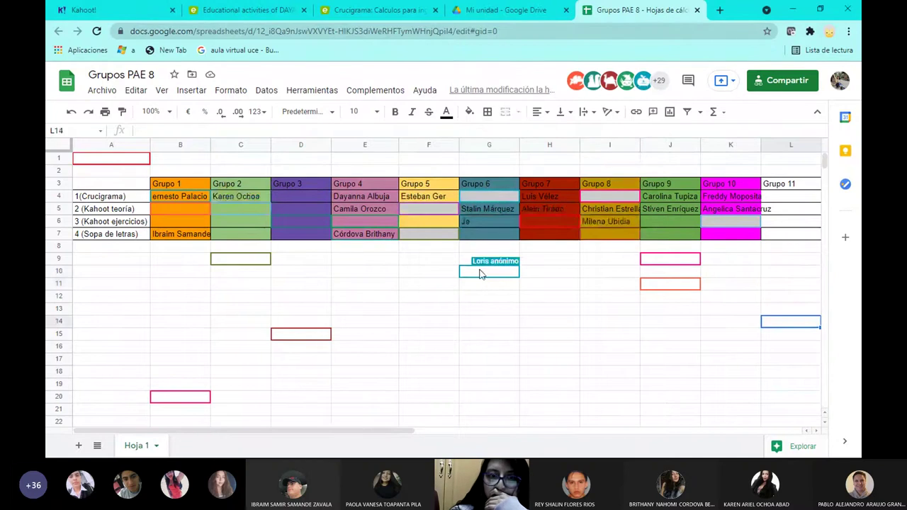
{"action": "left_click", "coordinate": [462, 335]}
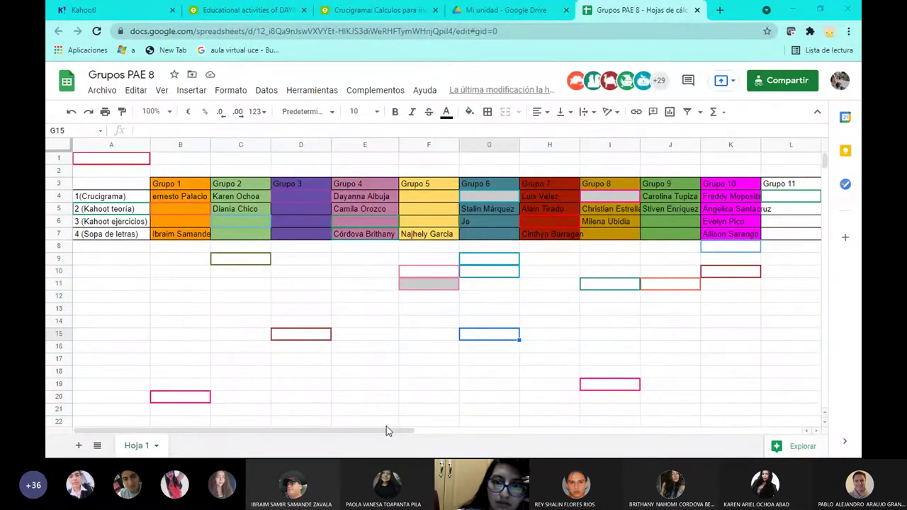
{"action": "left_click_drag", "start_coordinate": [386, 431], "coordinate": [485, 435]}
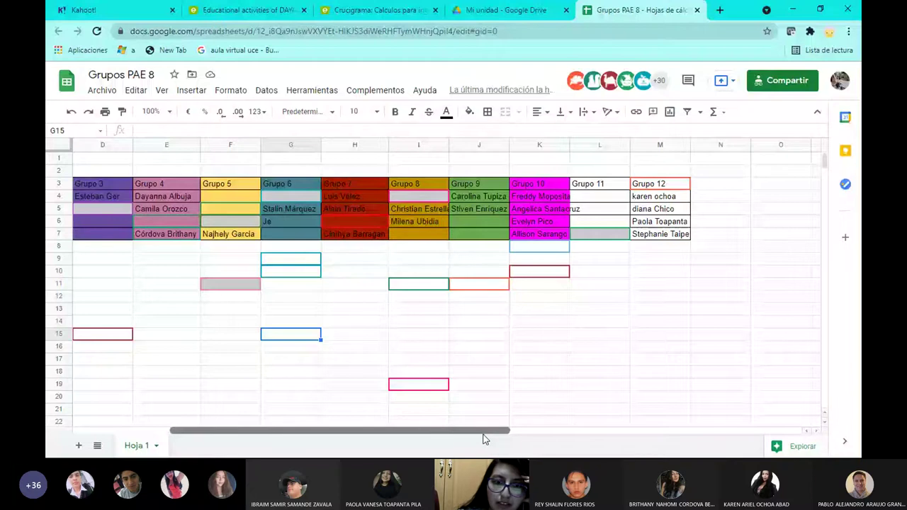
{"action": "mouse_move", "coordinate": [483, 432]}
{"action": "left_mouse_down"}
{"action": "mouse_move", "coordinate": [443, 432]}
{"action": "mouse_move", "coordinate": [475, 437]}
{"action": "left_mouse_up"}
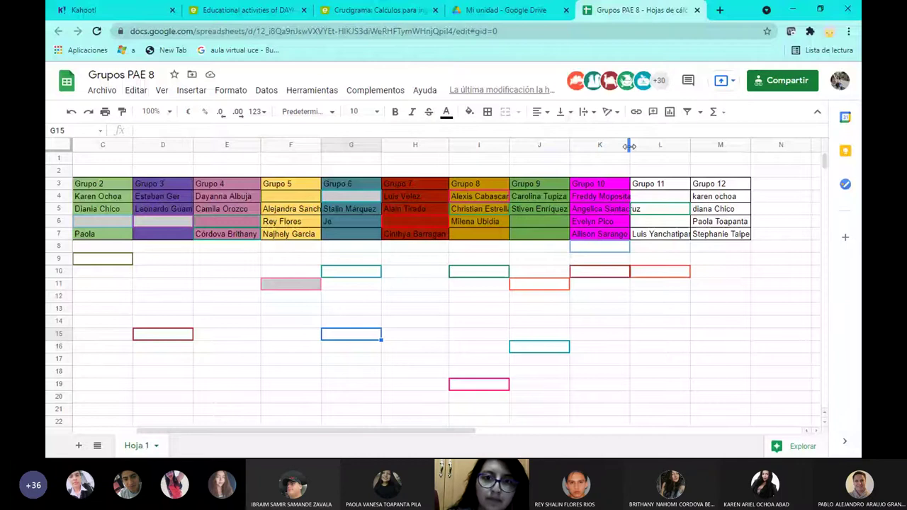
{"action": "left_click", "coordinate": [469, 112]}
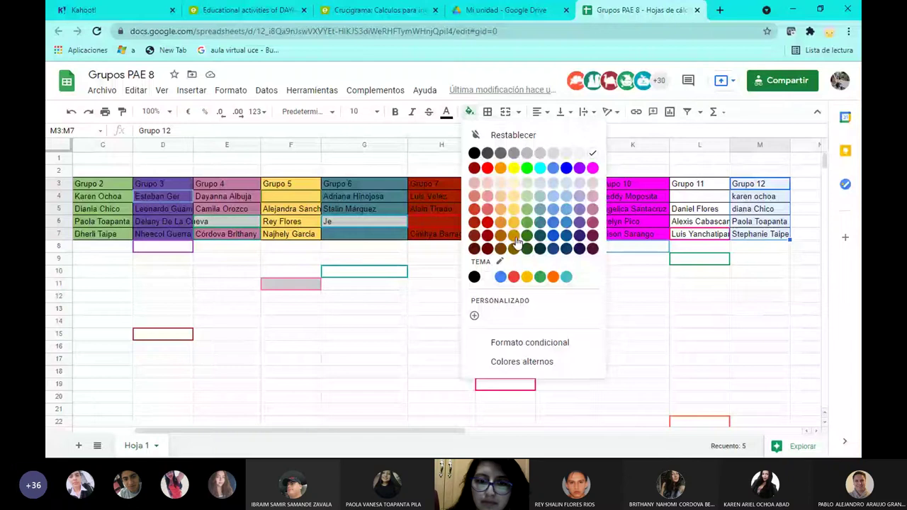
{"action": "left_click", "coordinate": [525, 236]}
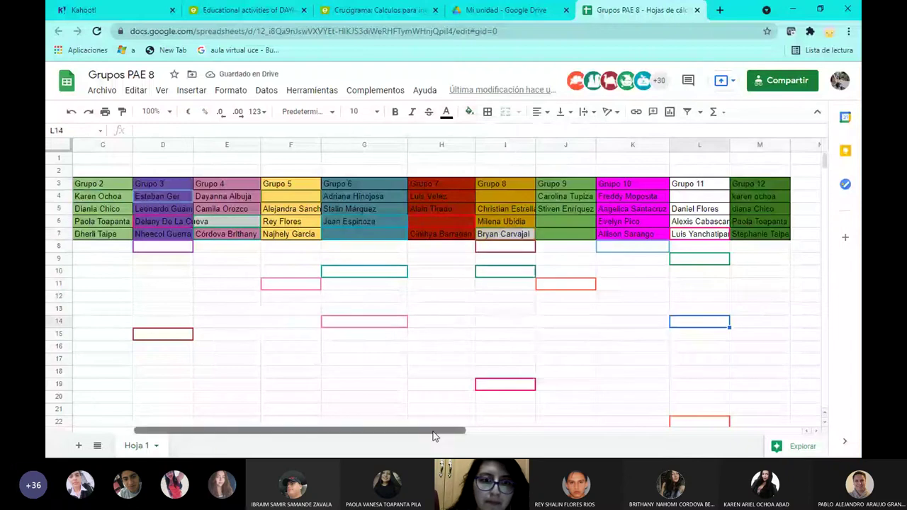
- Widen the Grupo 3 column (D) so that its longest member name fits inside the cell
{"action": "left_click_drag", "start_coordinate": [434, 436], "coordinate": [402, 437]}
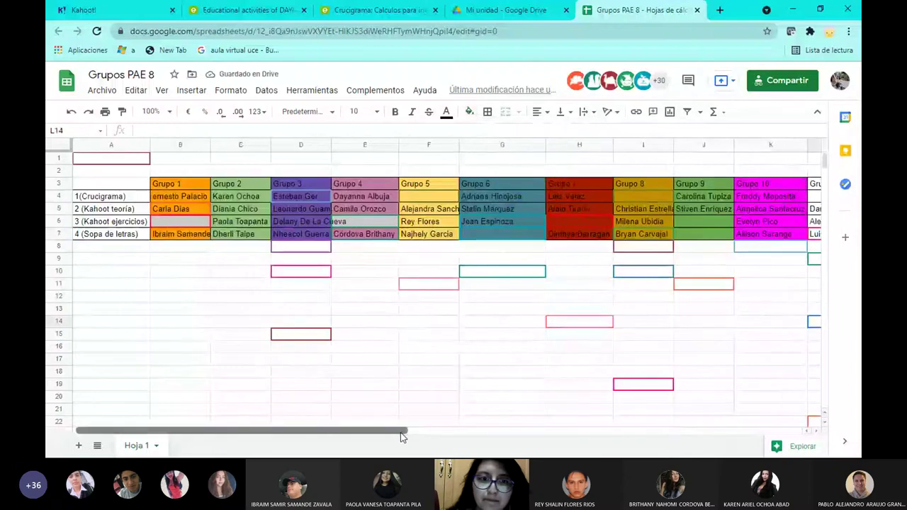
{"action": "left_click", "coordinate": [419, 374]}
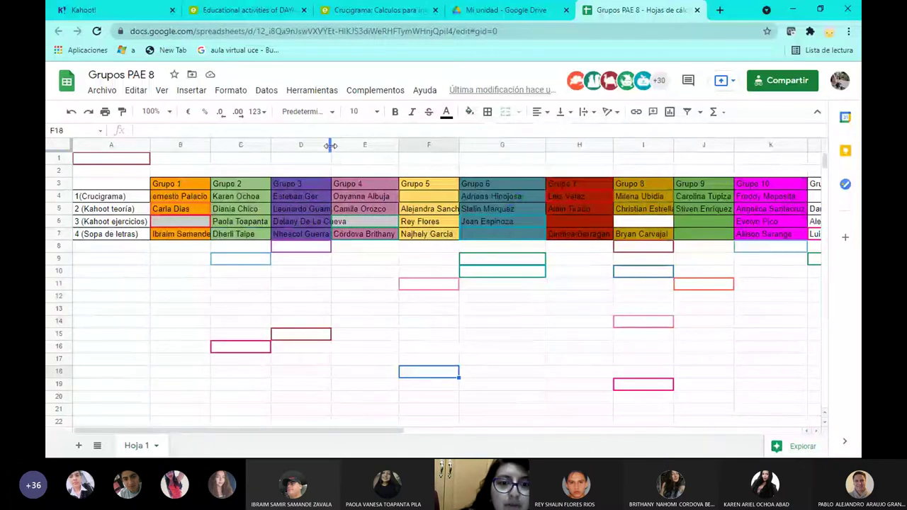
{"action": "left_click_drag", "start_coordinate": [330, 145], "coordinate": [349, 144]}
{"action": "left_click", "coordinate": [383, 297]}
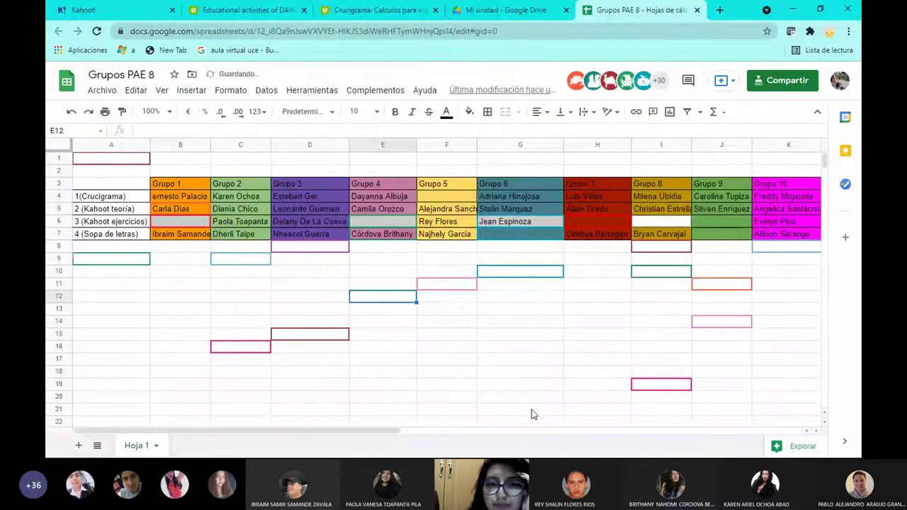
{"action": "left_click", "coordinate": [515, 349]}
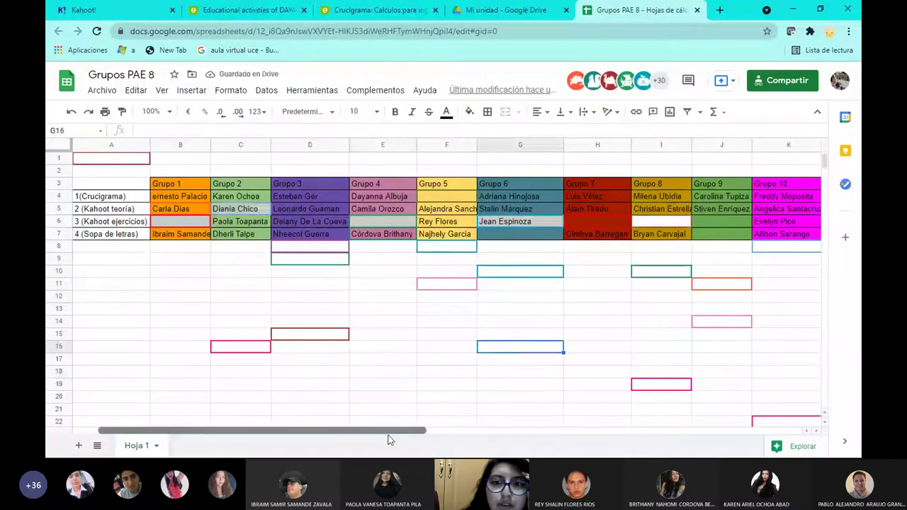
- Widen the Grupo 5 column (F) so that its longest member name fits inside the cell
{"action": "left_click_drag", "start_coordinate": [389, 431], "coordinate": [213, 421]}
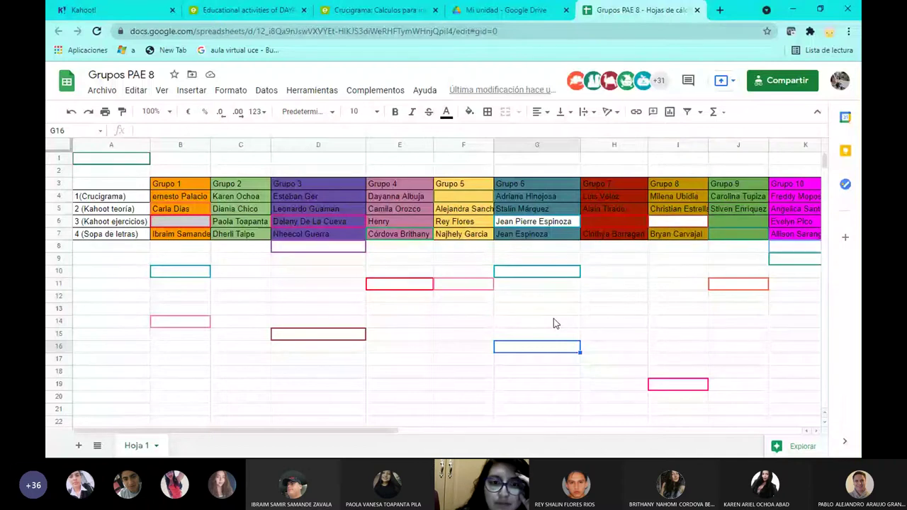
{"action": "left_click", "coordinate": [407, 221]}
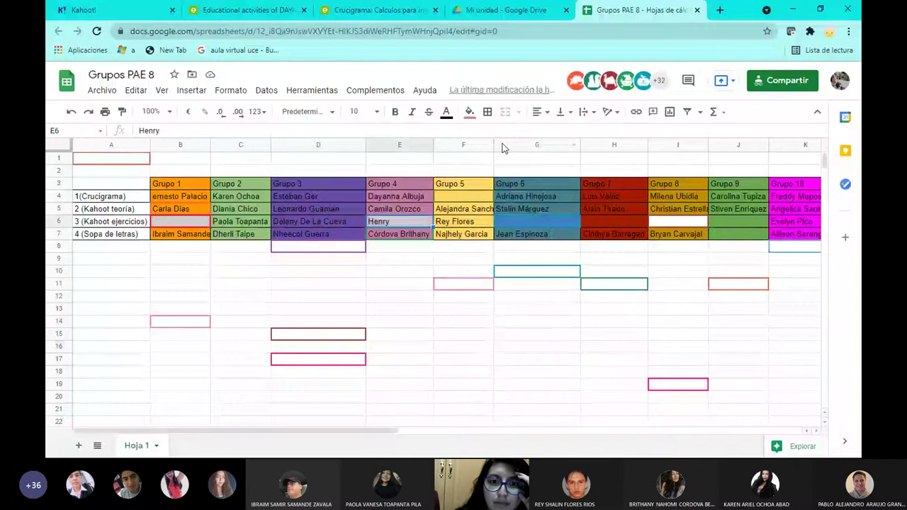
{"action": "left_click_drag", "start_coordinate": [491, 145], "coordinate": [504, 145]}
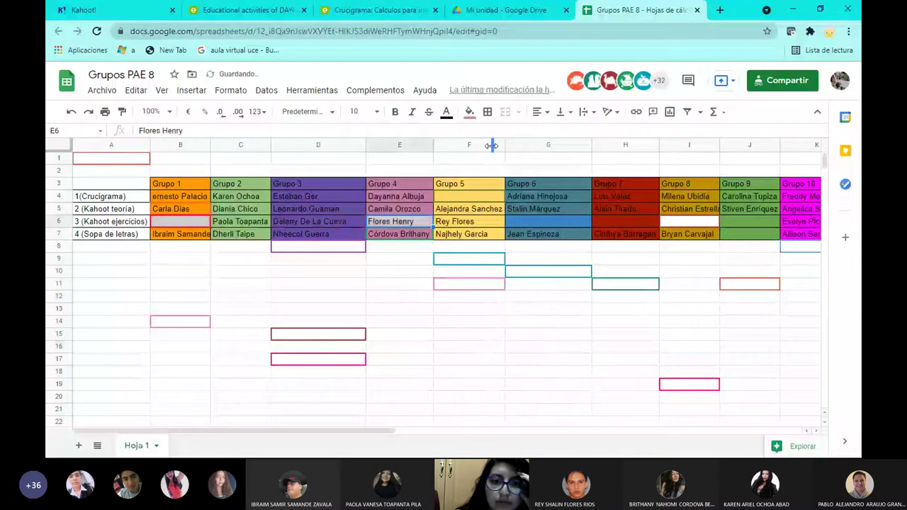
{"action": "left_click", "coordinate": [529, 299]}
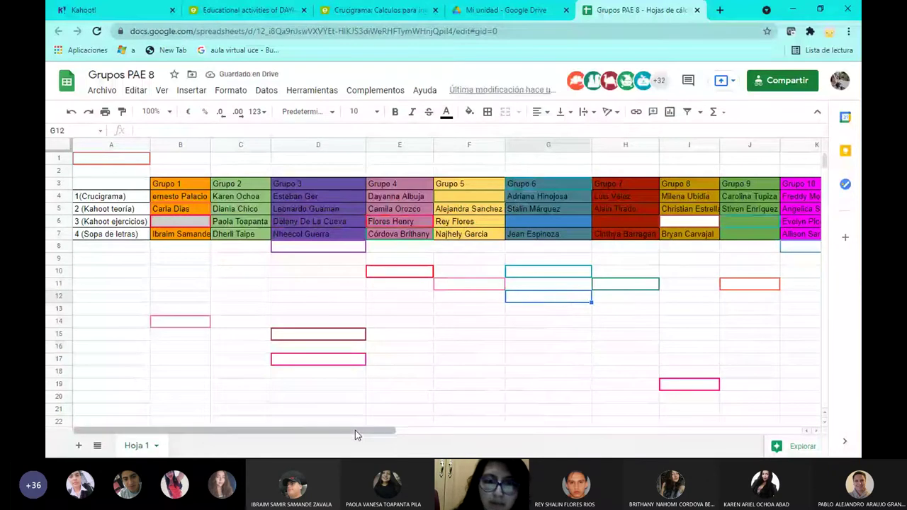
- Auto-fit the width of the Grupo 1 column (B) to its contents
{"action": "left_click_drag", "start_coordinate": [356, 430], "coordinate": [478, 433]}
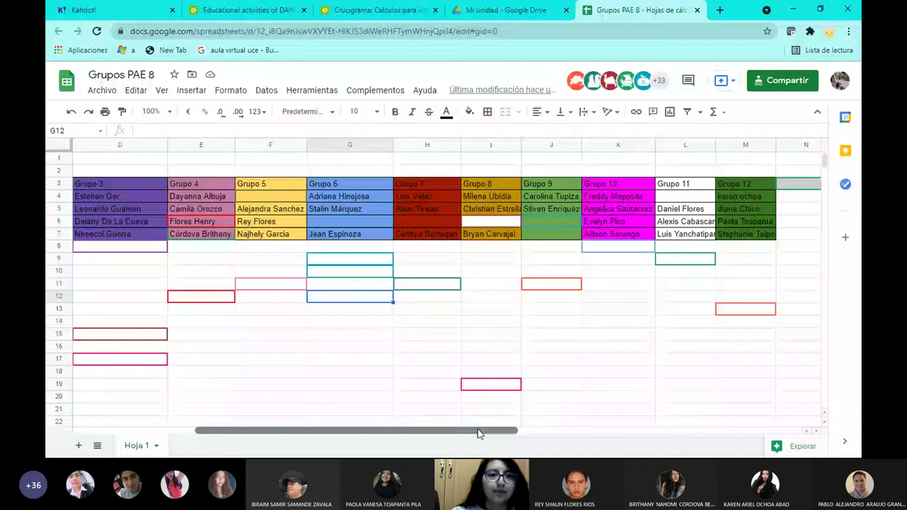
{"action": "left_click_drag", "start_coordinate": [478, 434], "coordinate": [357, 433]}
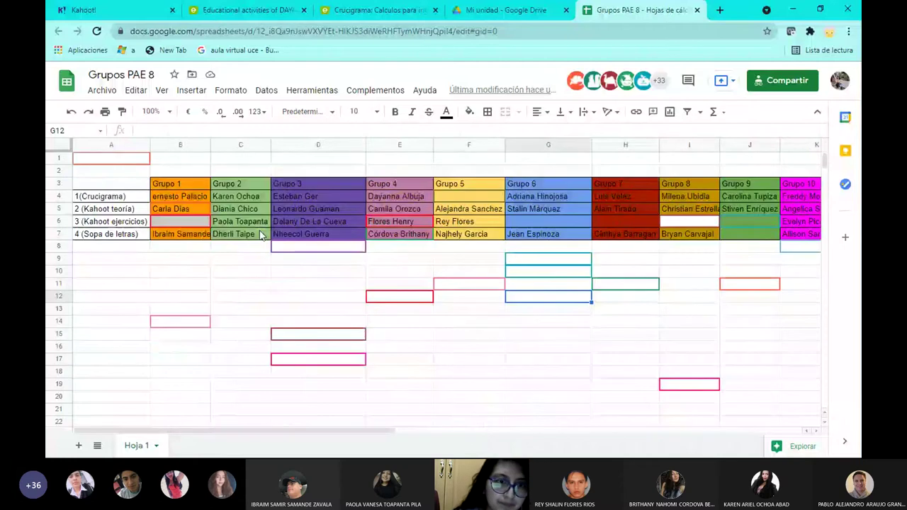
{"action": "double_click", "coordinate": [211, 144]}
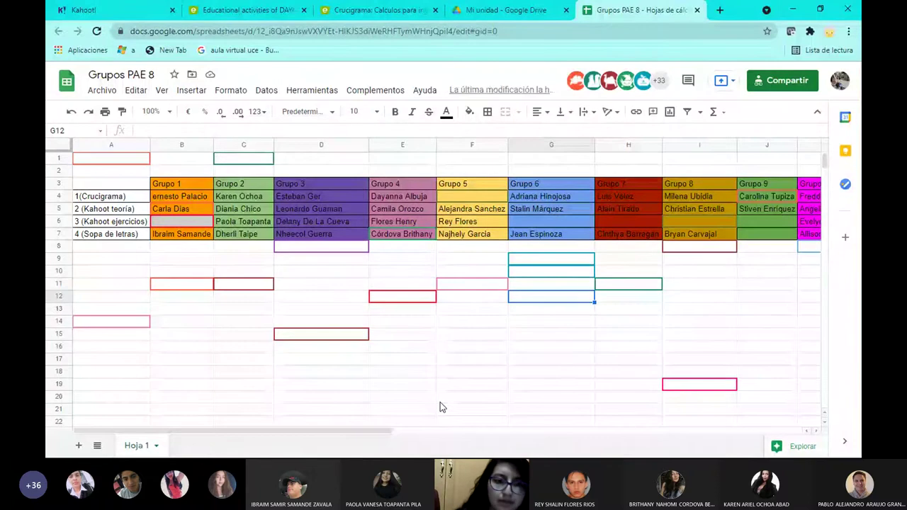
{"action": "key", "text": "Left"}
{"action": "key", "text": "Down"}
{"action": "key", "text": "Down"}
{"action": "key", "text": "Down"}
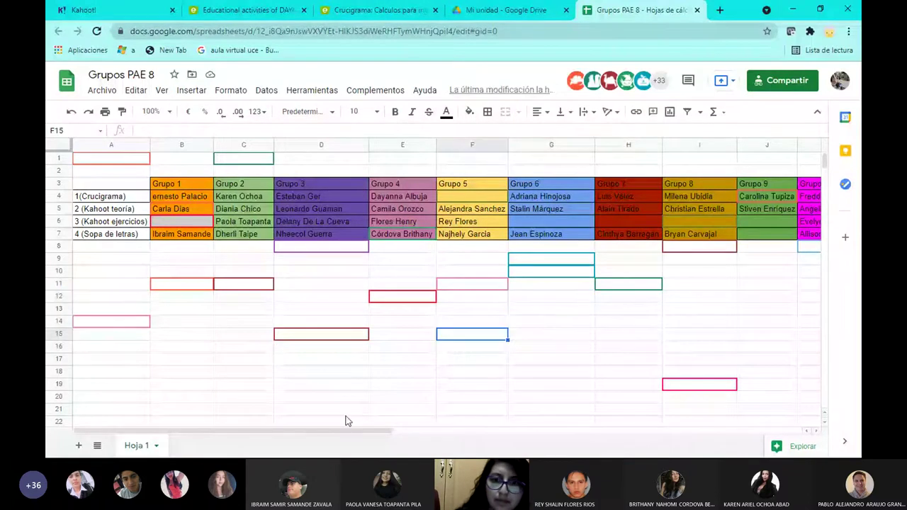
- Add cell borders to the Grupo 13 block, N3:N7, matching the other groups
{"action": "left_click_drag", "start_coordinate": [347, 429], "coordinate": [528, 448]}
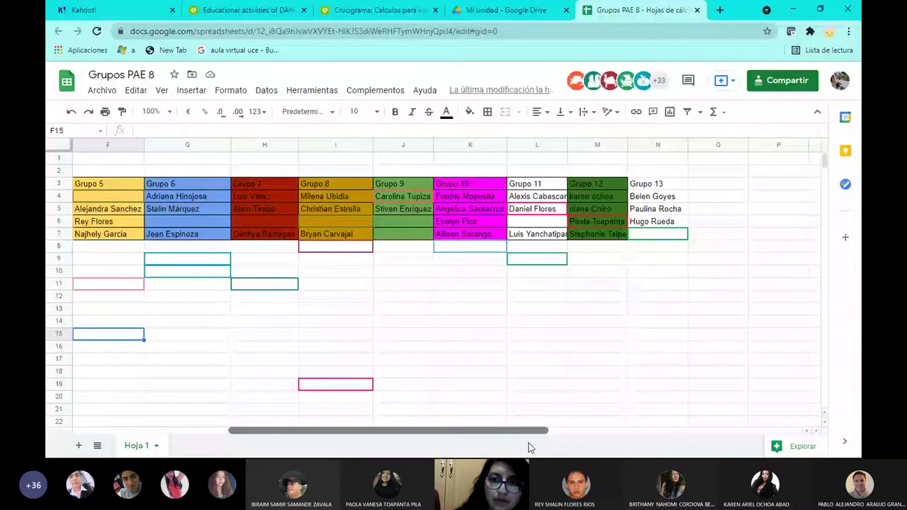
{"action": "left_click", "coordinate": [753, 287]}
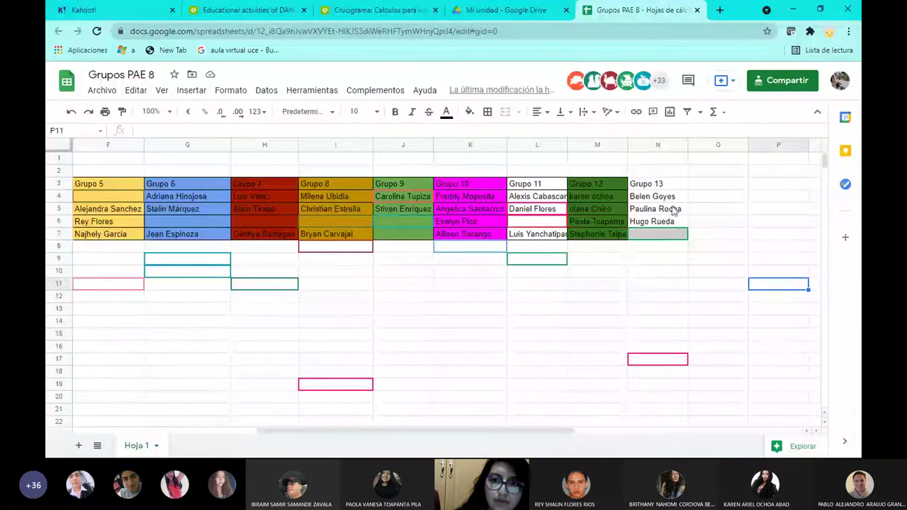
{"action": "left_click", "coordinate": [669, 186]}
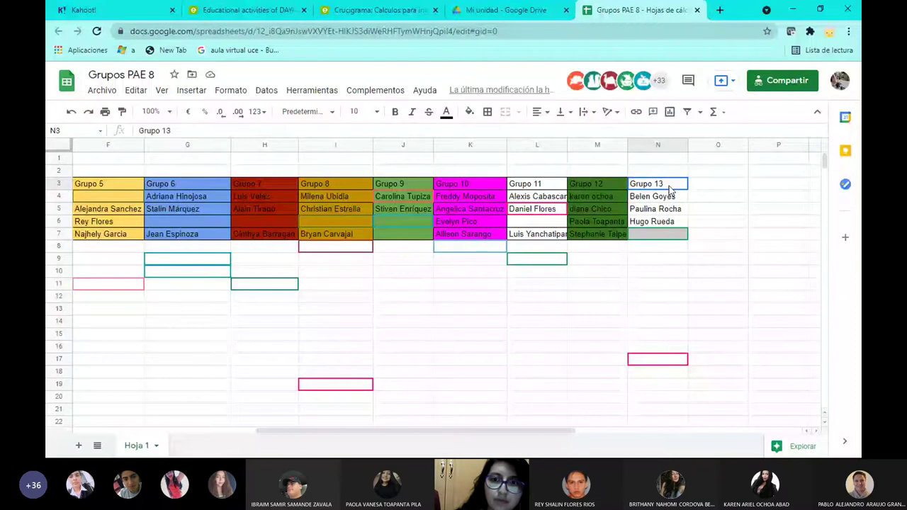
{"action": "left_click", "coordinate": [576, 386]}
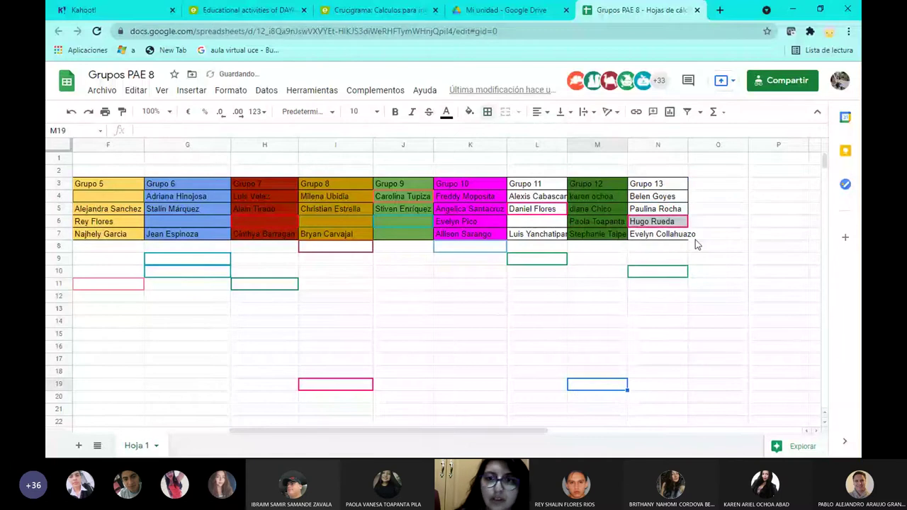
- Fill the Grupo 13 block, N3:N7, with bright green
{"action": "left_click_drag", "start_coordinate": [692, 240], "coordinate": [646, 184]}
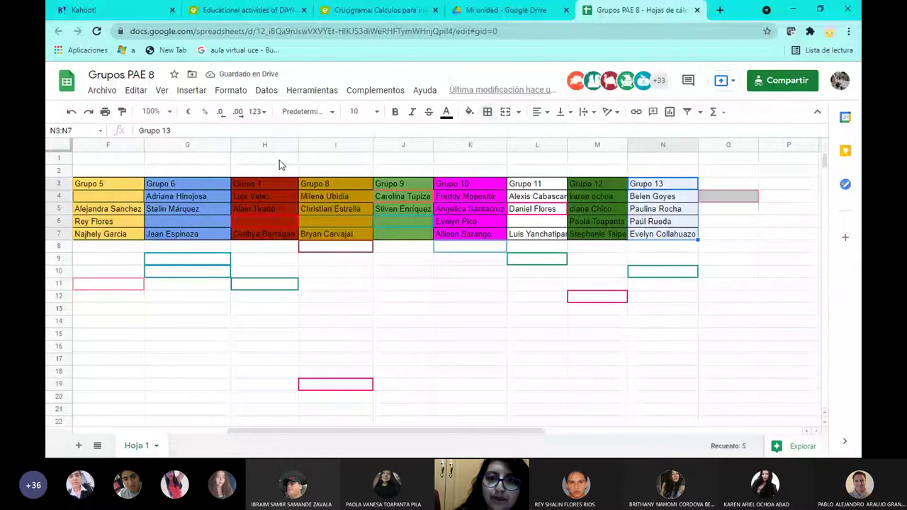
{"action": "left_click", "coordinate": [469, 111]}
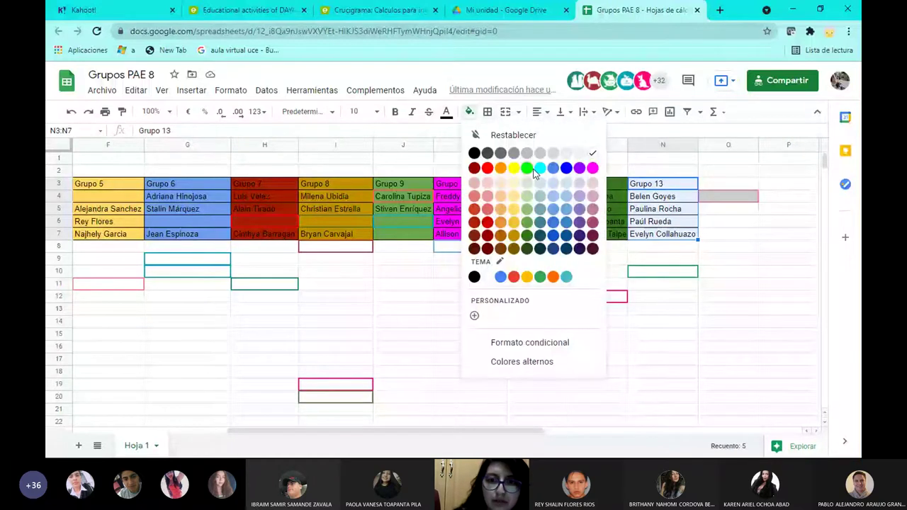
{"action": "left_click", "coordinate": [527, 168]}
{"action": "left_click", "coordinate": [539, 359]}
- Review the member assignments for the four activities across all groups, checking which slots are still empty
{"action": "left_click_drag", "start_coordinate": [538, 431], "coordinate": [486, 430]}
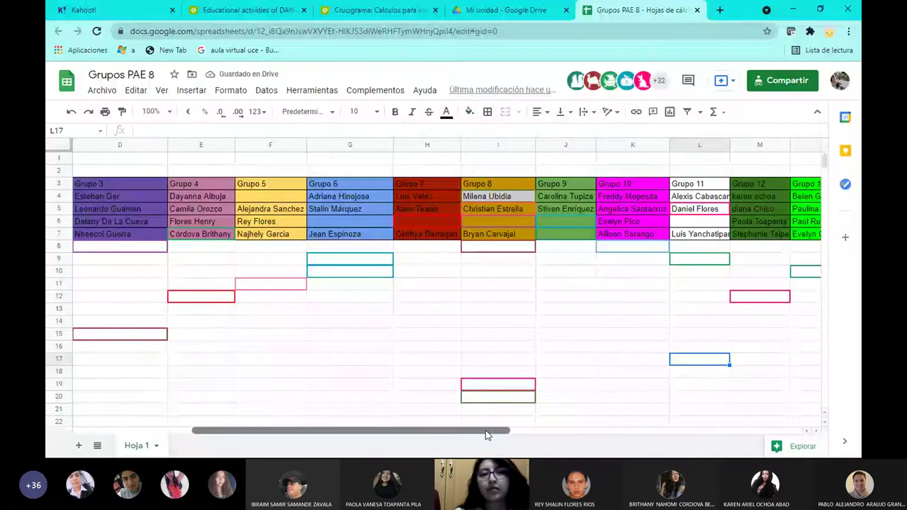
{"action": "scroll", "coordinate": [524, 383], "scroll_direction": "left", "scroll_amount": 5}
{"action": "left_click", "coordinate": [524, 384]}
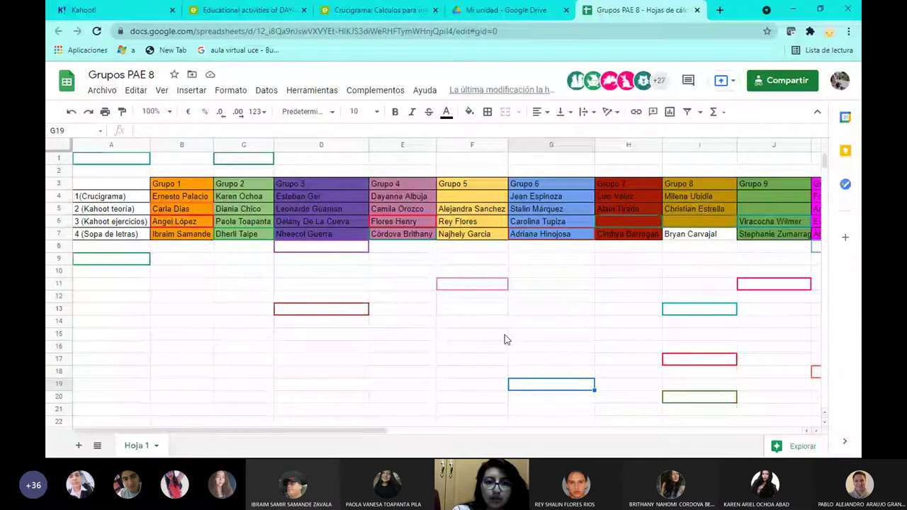
{"action": "left_click", "coordinate": [648, 347]}
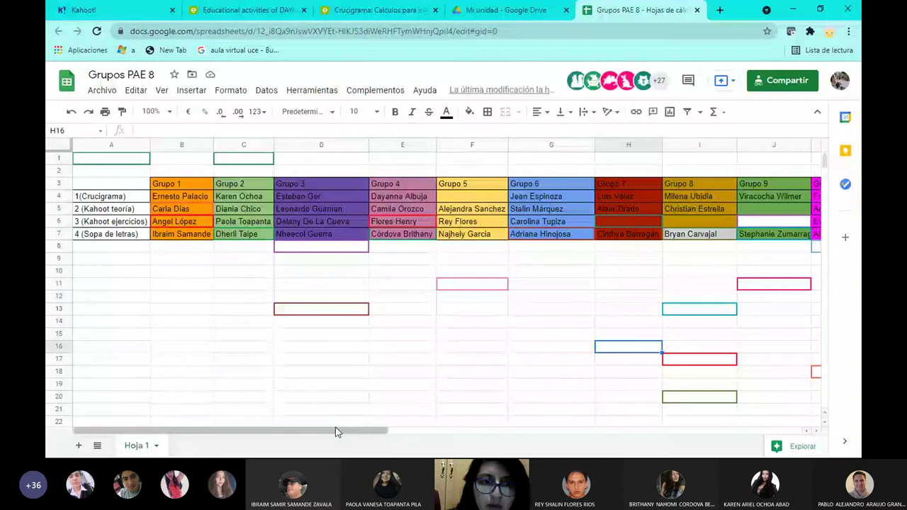
{"action": "left_click_drag", "start_coordinate": [336, 432], "coordinate": [403, 434]}
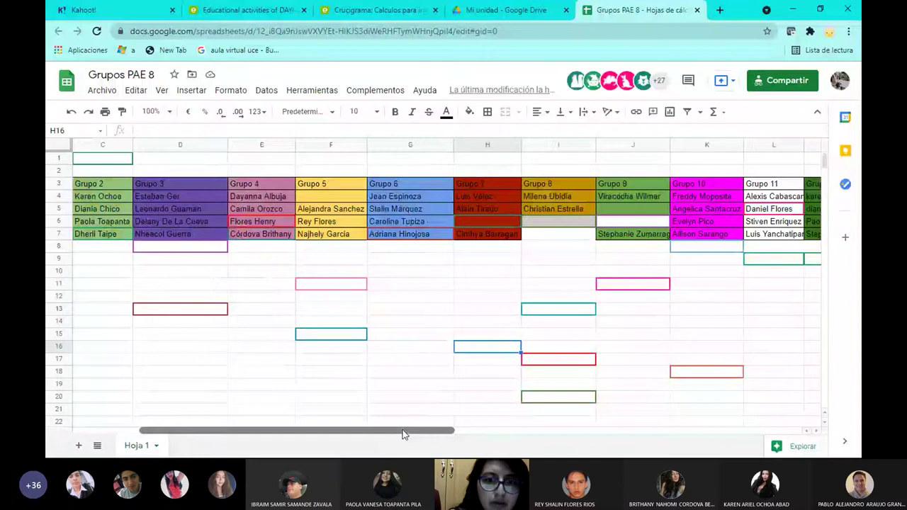
{"action": "left_click_drag", "start_coordinate": [403, 433], "coordinate": [424, 436]}
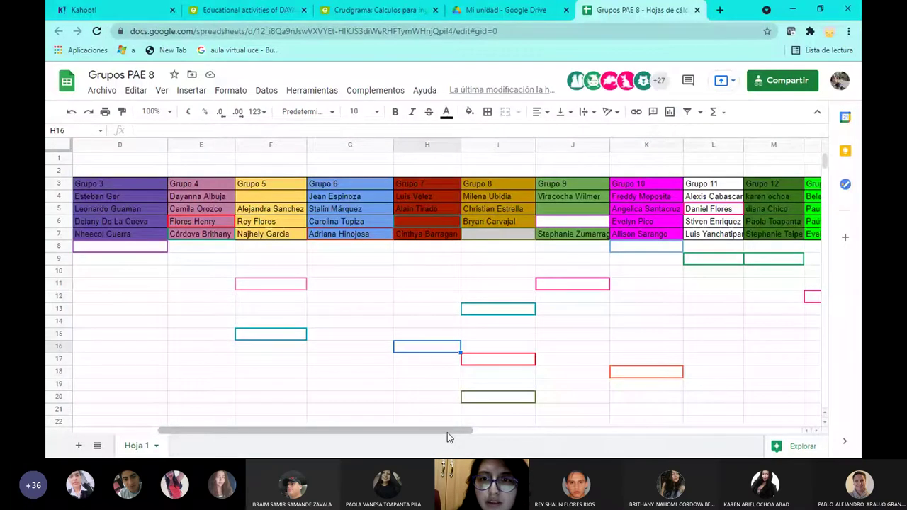
{"action": "left_click_drag", "start_coordinate": [447, 432], "coordinate": [552, 431]}
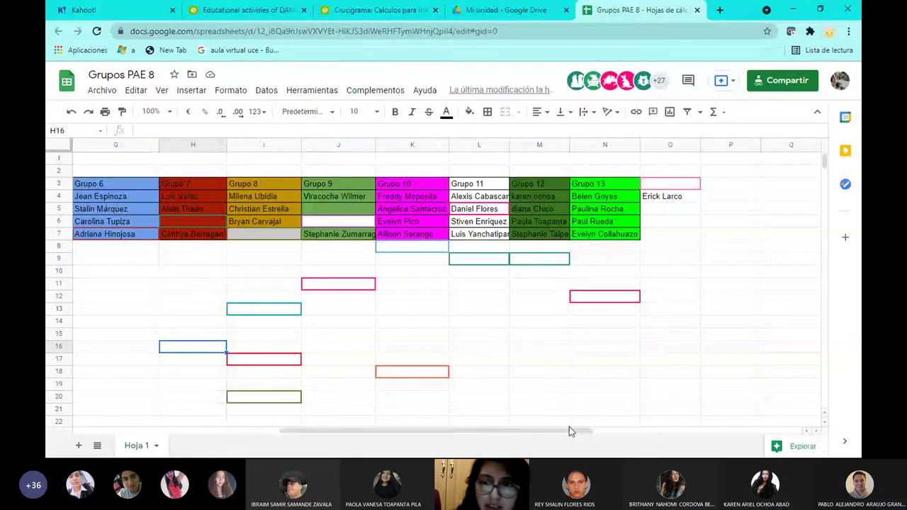
{"action": "left_click_drag", "start_coordinate": [571, 423], "coordinate": [556, 425]}
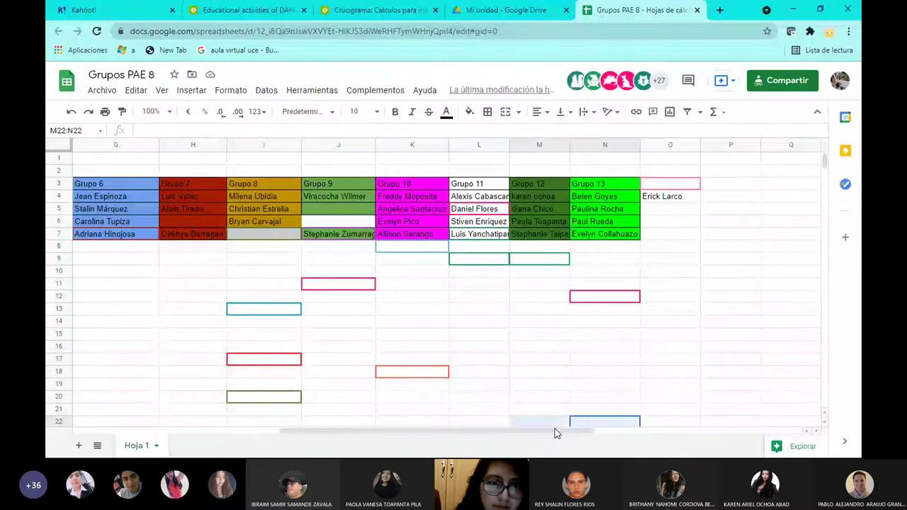
{"action": "scroll", "coordinate": [555, 434], "scroll_direction": "left", "scroll_amount": 2}
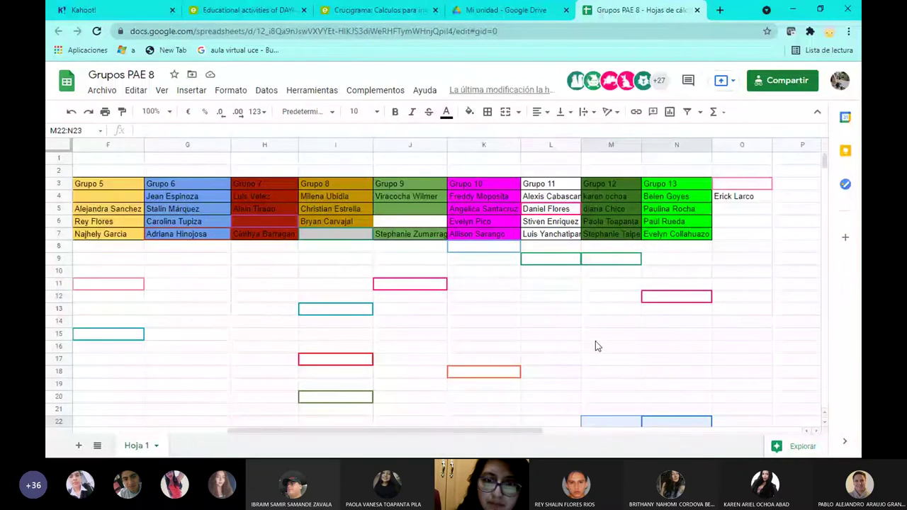
{"action": "scroll", "coordinate": [595, 342], "scroll_direction": "left", "scroll_amount": 4}
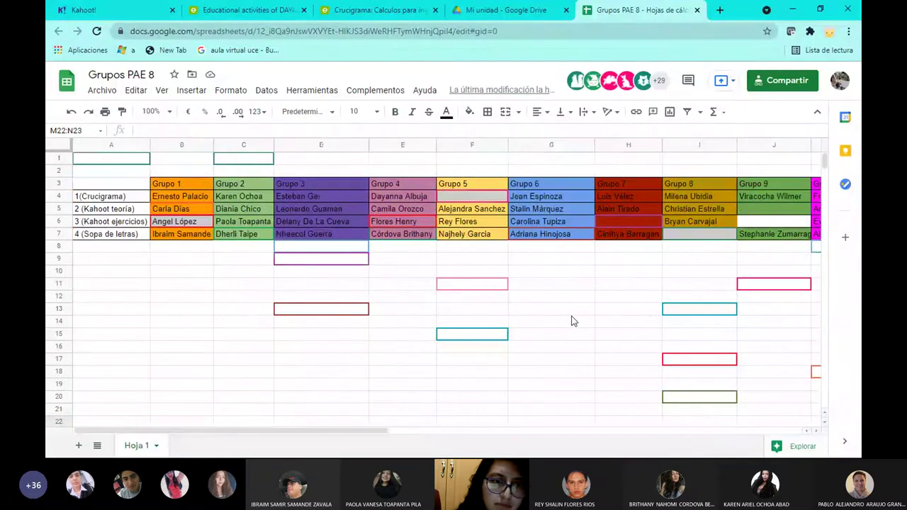
{"action": "scroll", "coordinate": [573, 321], "scroll_direction": "left", "scroll_amount": 1}
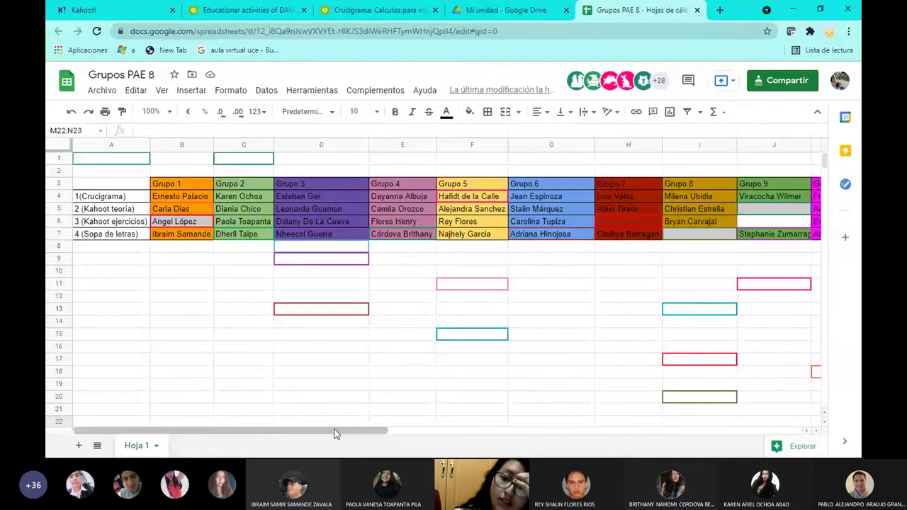
{"action": "left_click_drag", "start_coordinate": [336, 434], "coordinate": [465, 445]}
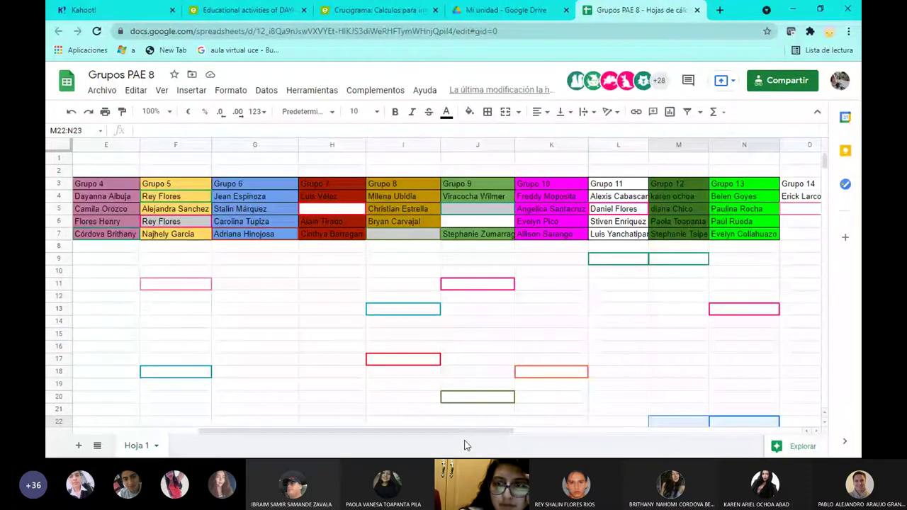
{"action": "left_click", "coordinate": [721, 82]}
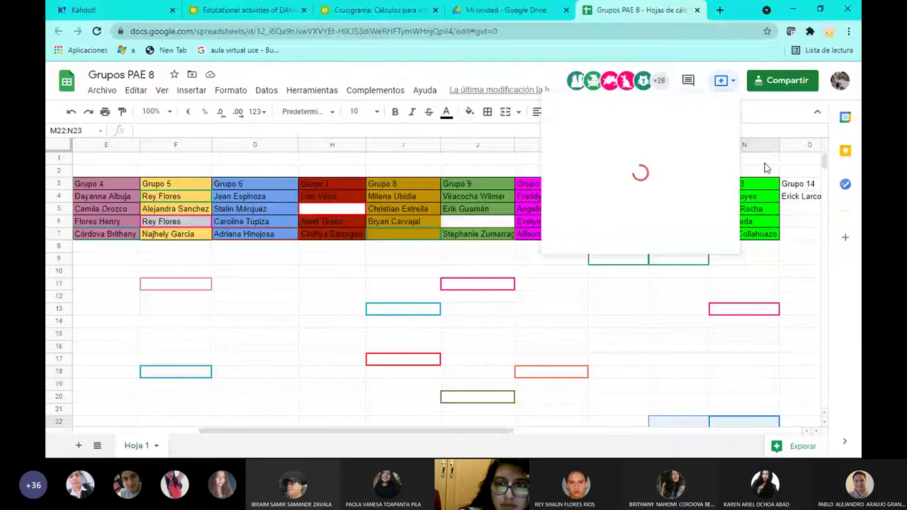
{"action": "left_click", "coordinate": [765, 163]}
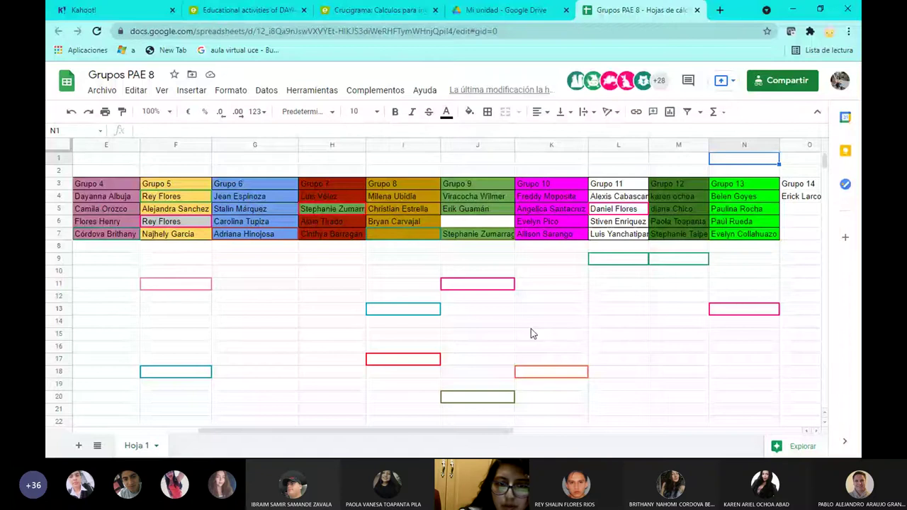
{"action": "left_click", "coordinate": [356, 338]}
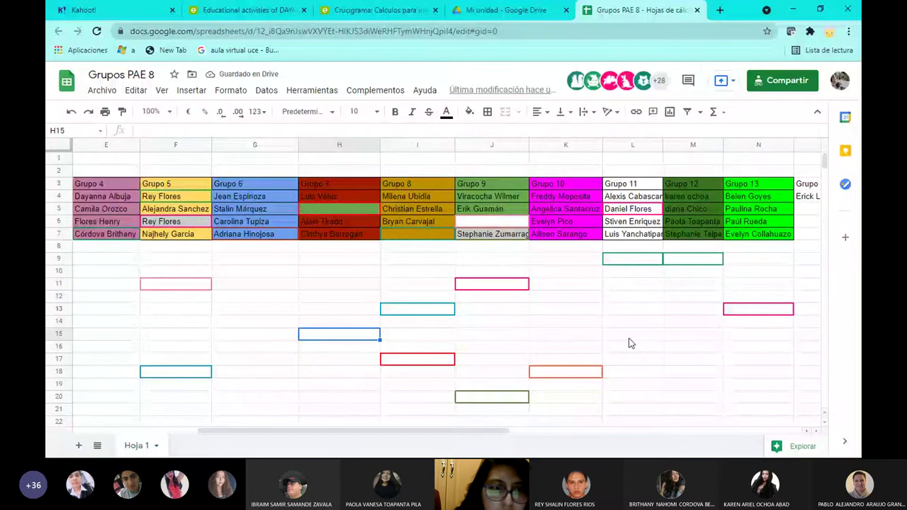
- Recheck the sign-ups from Grupo 1 to Grupo 13 as participants fill in and move names, looking for unfilled or duplicated places
{"action": "left_click_drag", "start_coordinate": [491, 433], "coordinate": [509, 443]}
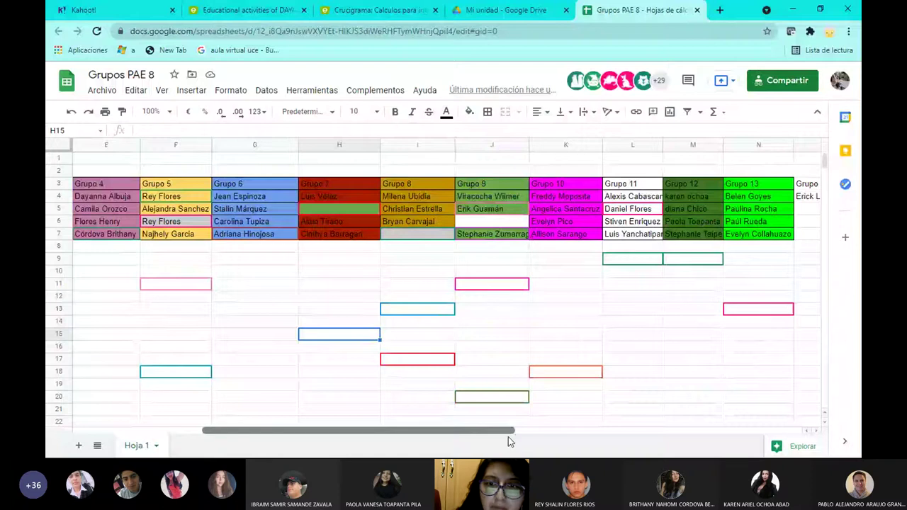
{"action": "left_click_drag", "start_coordinate": [508, 436], "coordinate": [490, 458]}
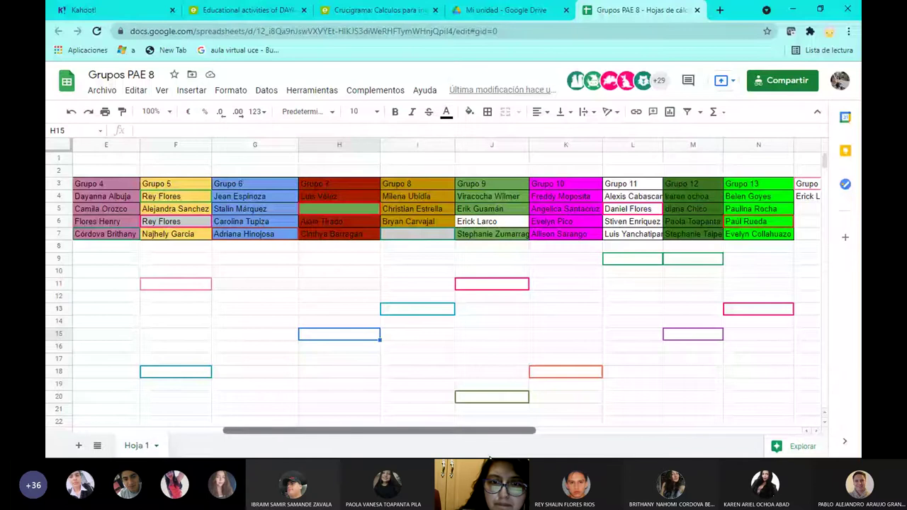
{"action": "left_click_drag", "start_coordinate": [490, 458], "coordinate": [543, 441]}
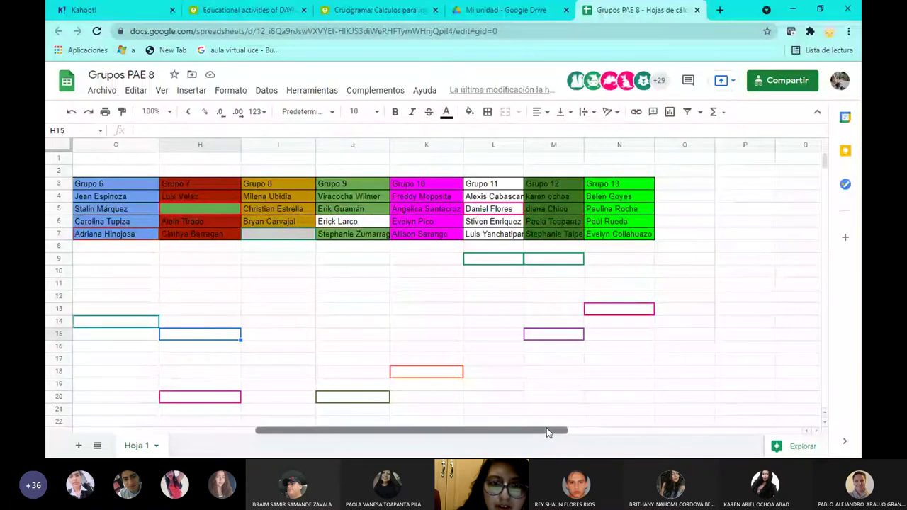
{"action": "left_click_drag", "start_coordinate": [546, 432], "coordinate": [493, 434]}
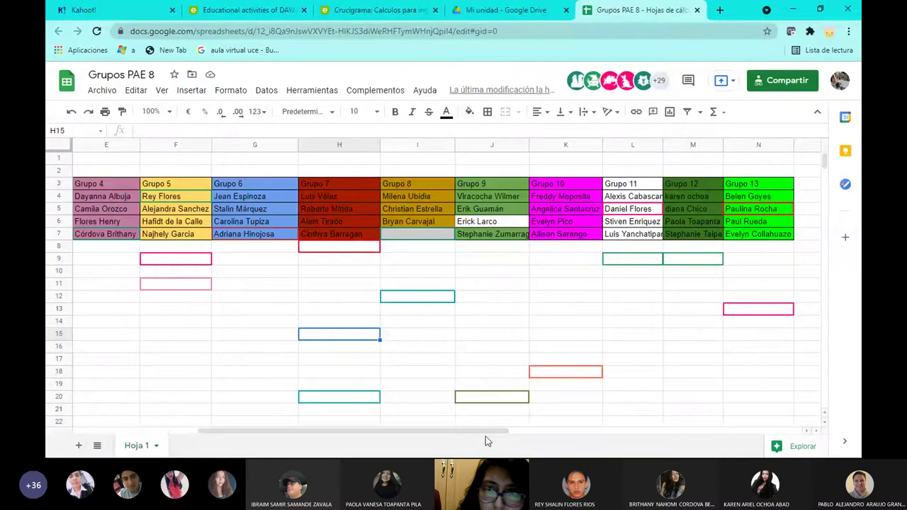
{"action": "mouse_move", "coordinate": [438, 434]}
{"action": "left_mouse_down"}
{"action": "mouse_move", "coordinate": [316, 433]}
{"action": "mouse_move", "coordinate": [454, 433]}
{"action": "mouse_move", "coordinate": [375, 428]}
{"action": "mouse_move", "coordinate": [416, 415]}
{"action": "mouse_move", "coordinate": [482, 432]}
{"action": "mouse_move", "coordinate": [436, 423]}
{"action": "left_mouse_up"}
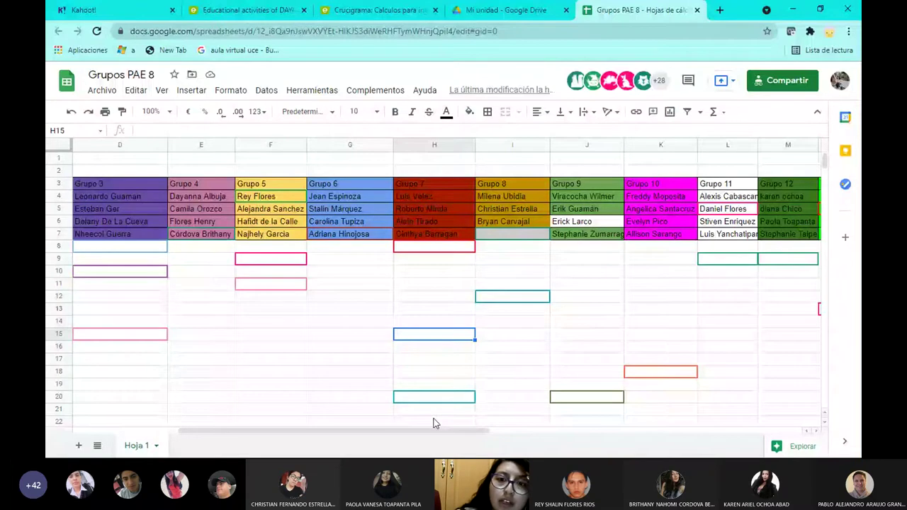
{"action": "scroll", "coordinate": [433, 422], "scroll_direction": "right", "scroll_amount": 4}
{"action": "scroll", "coordinate": [447, 283], "scroll_direction": "left", "scroll_amount": 4}
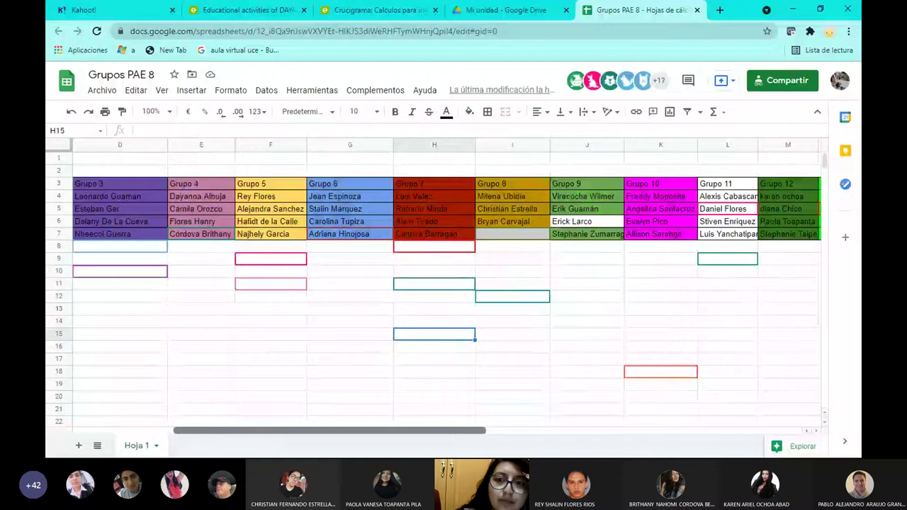
{"action": "scroll", "coordinate": [368, 432], "scroll_direction": "left", "scroll_amount": 3}
{"action": "scroll", "coordinate": [512, 439], "scroll_direction": "right", "scroll_amount": 6}
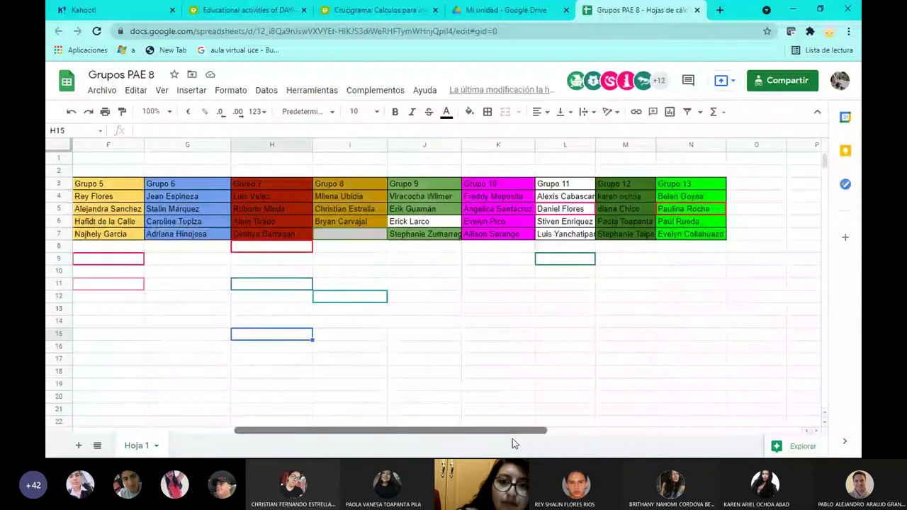
{"action": "scroll", "coordinate": [516, 440], "scroll_direction": "right", "scroll_amount": 1}
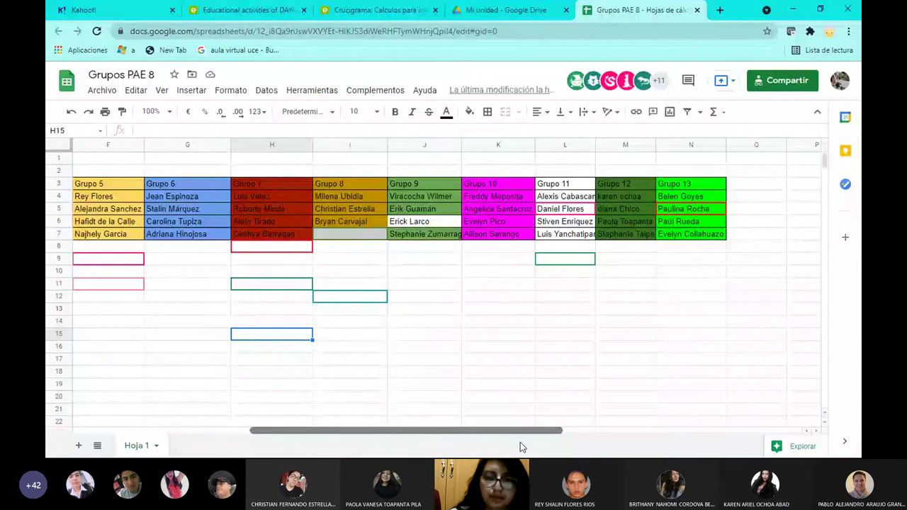
{"action": "scroll", "coordinate": [521, 445], "scroll_direction": "left", "scroll_amount": 5}
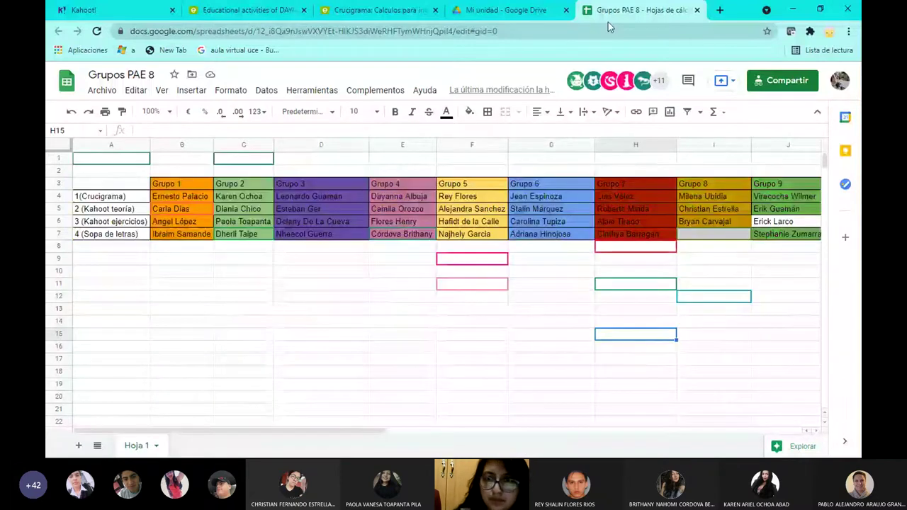